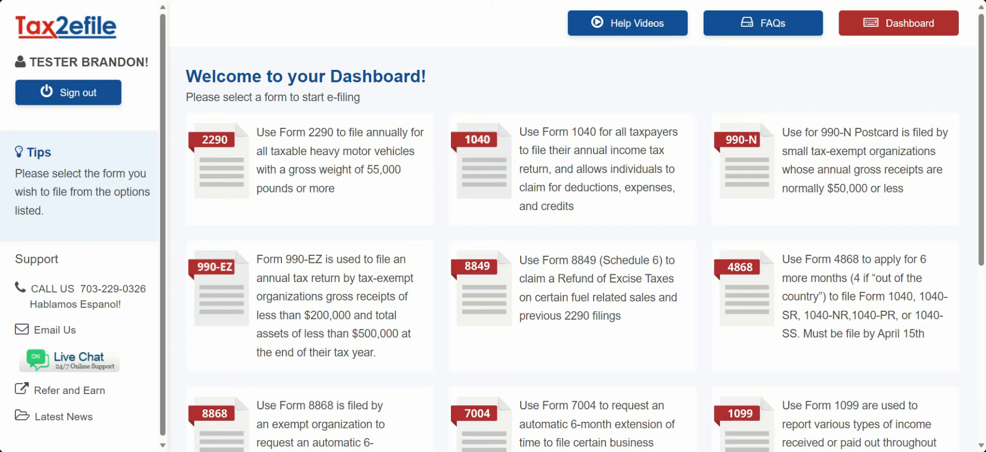
Step: Open the 1099 form services and choose a correction for Form 1099-NEC
scroll(425, 211, "down", 5)
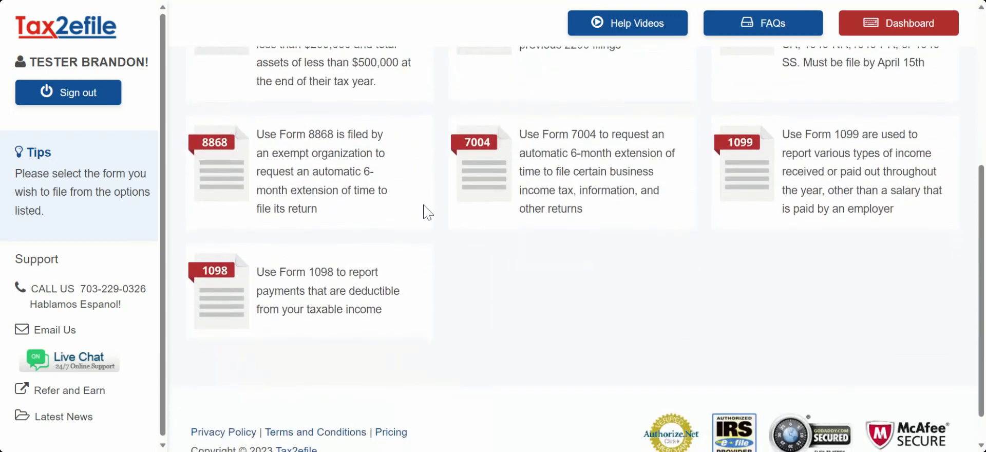
left_click(733, 192)
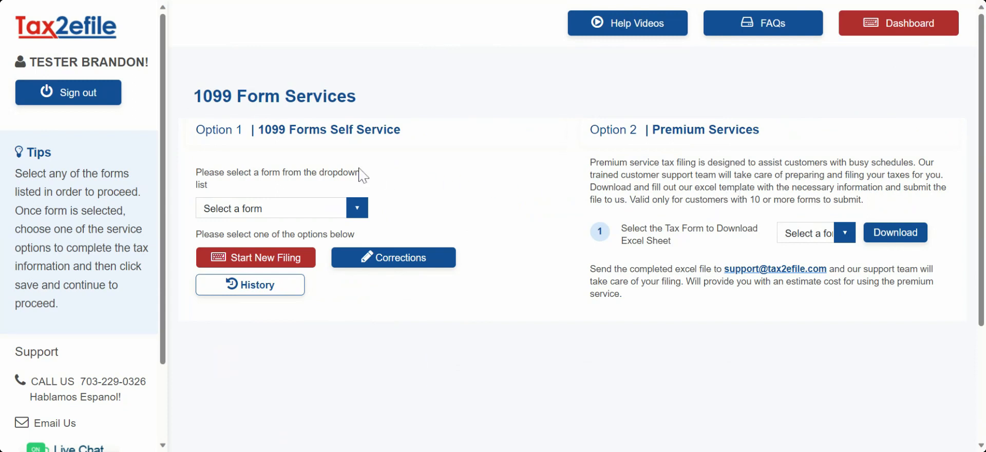
left_click(357, 207)
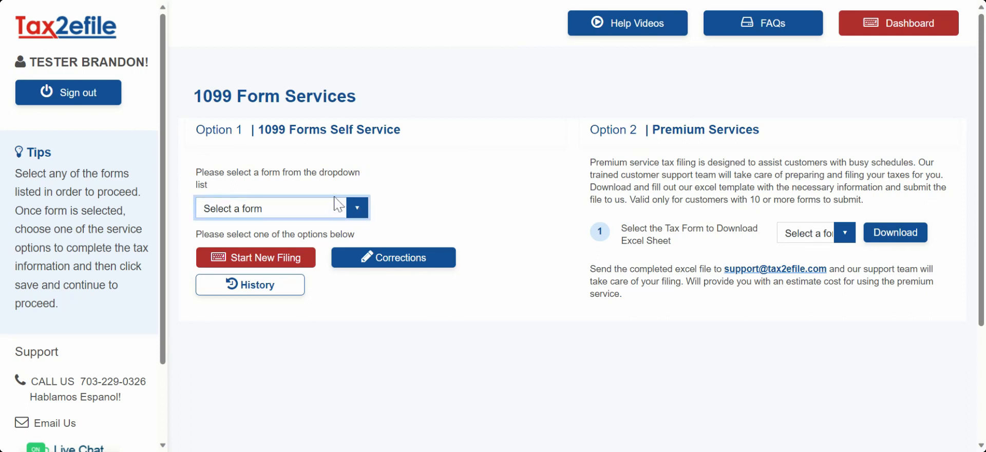
left_click(312, 99)
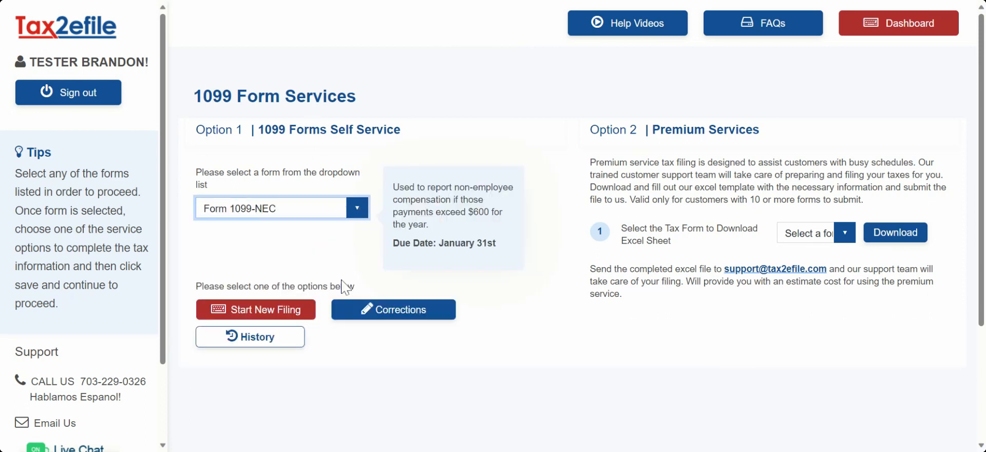
left_click(365, 309)
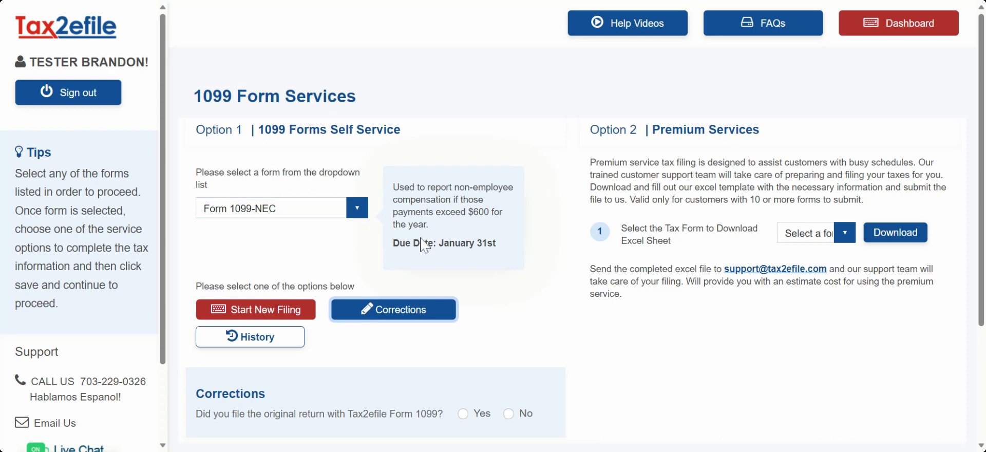
Step: Answer No to having filed the original return with Tax2efile, choose the tax year, and save the filing information
scroll(423, 239, "down", 3)
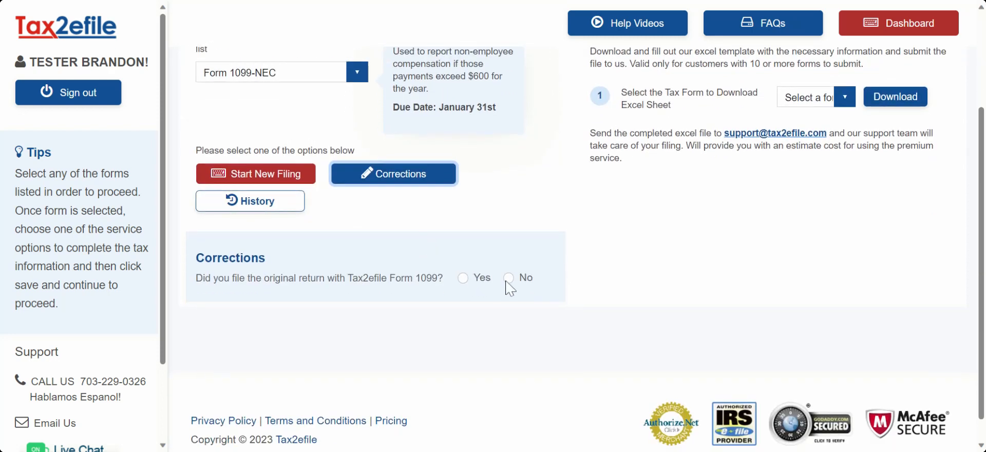
left_click(463, 279)
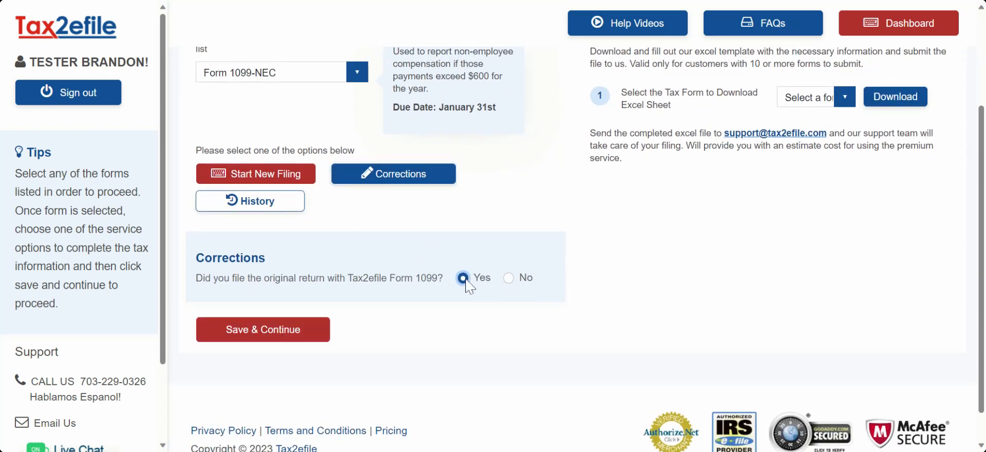
left_click(511, 278)
scroll(437, 282, "down", 3)
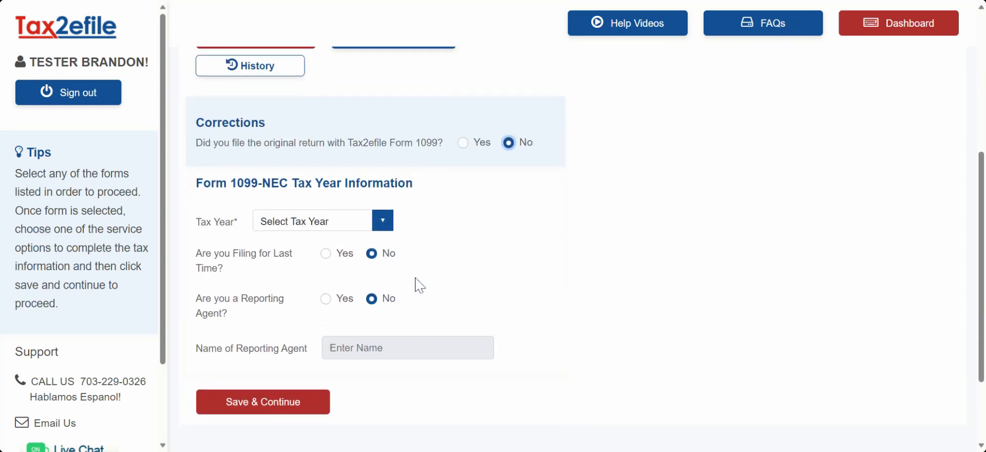
left_click(383, 225)
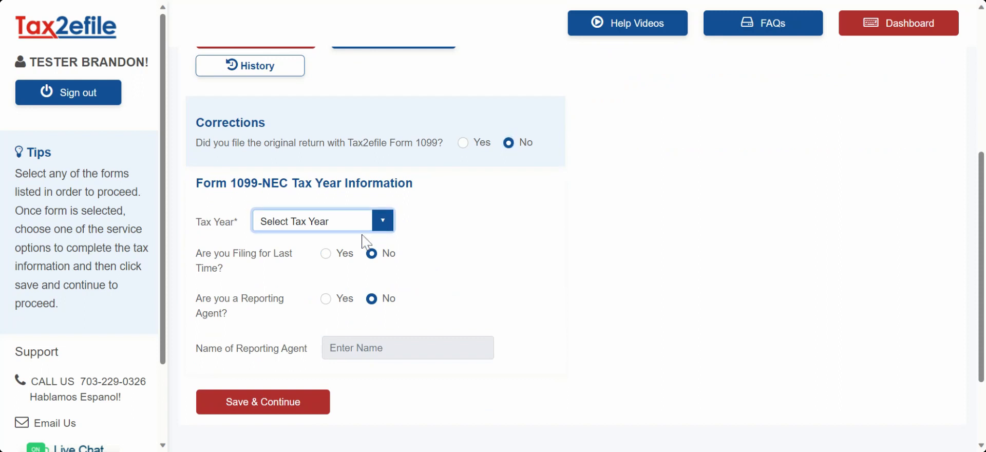
left_click(332, 252)
left_click(294, 406)
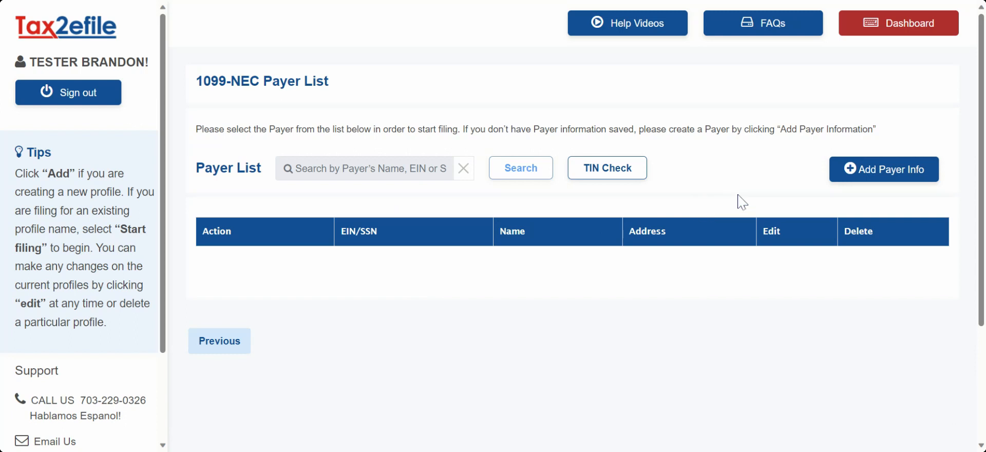
Step: Add a new payer with business type Corporation and business name "orange", and enter its EIN
left_click(847, 174)
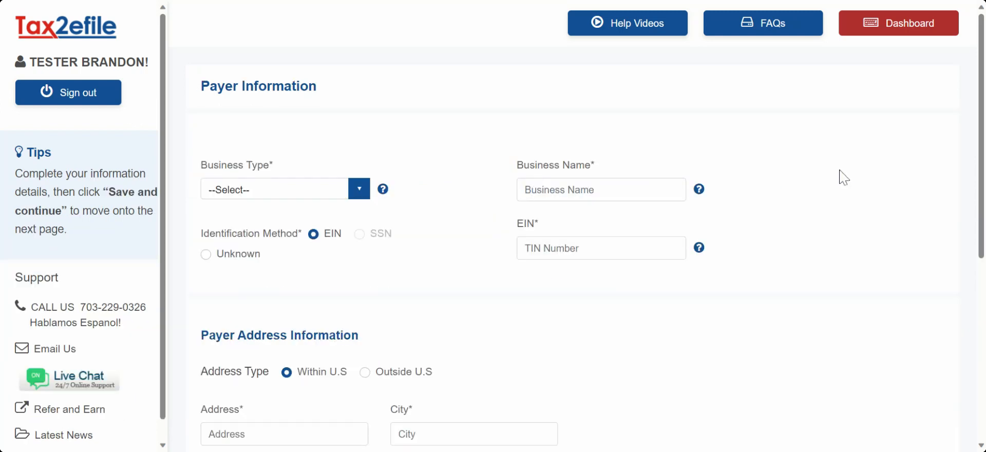
left_click(355, 190)
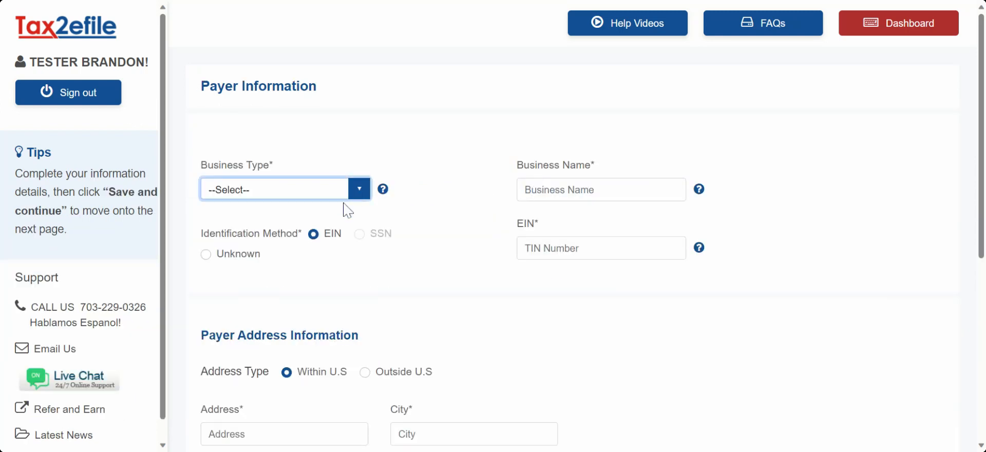
left_click(344, 204)
left_click(570, 188)
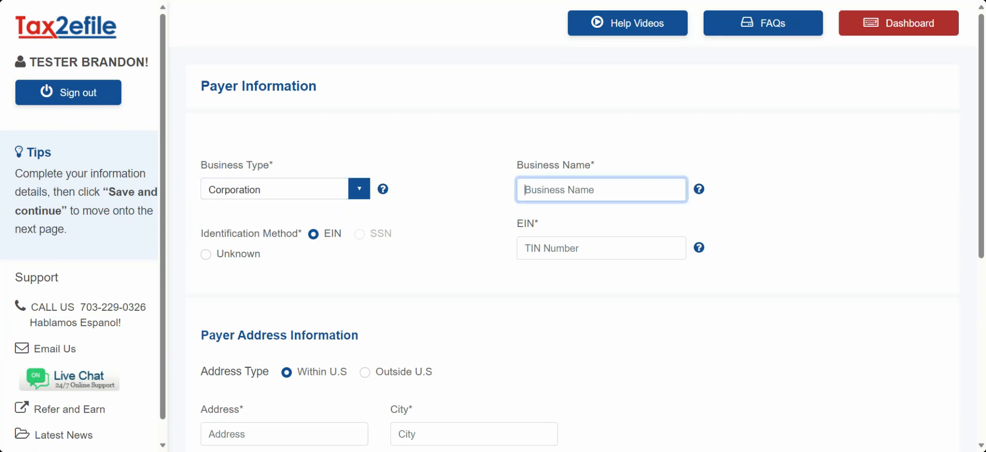
type("orange")
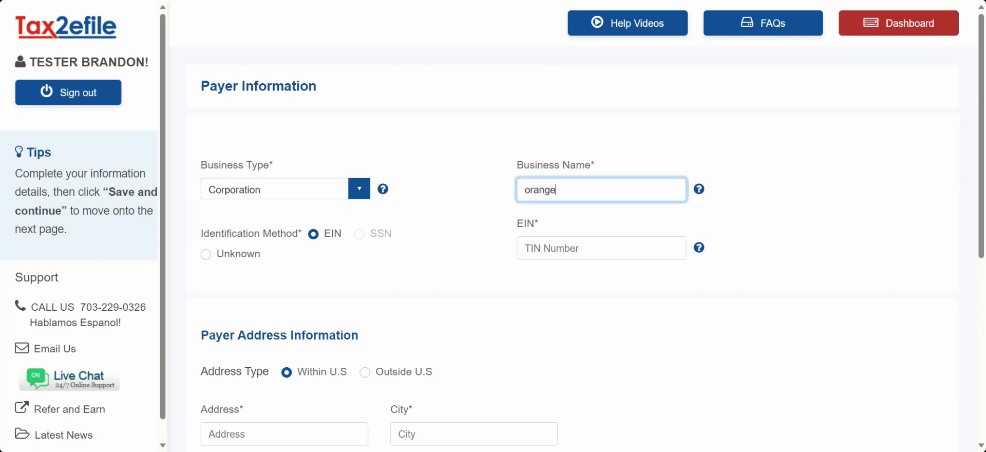
key("Tab")
key("Tab")
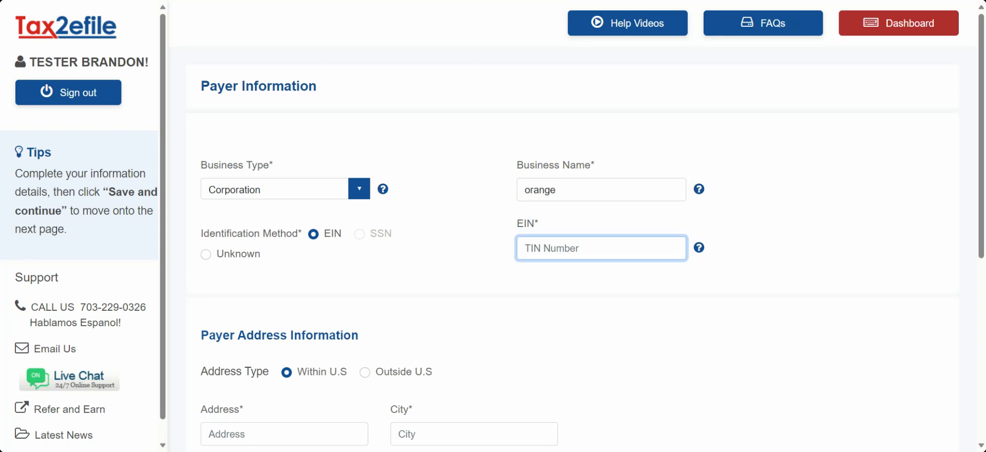
type("555555555")
Step: Fill in the payer's address and phone number, then save the payer, accepting the address as entered
scroll(327, 266, "down", 4)
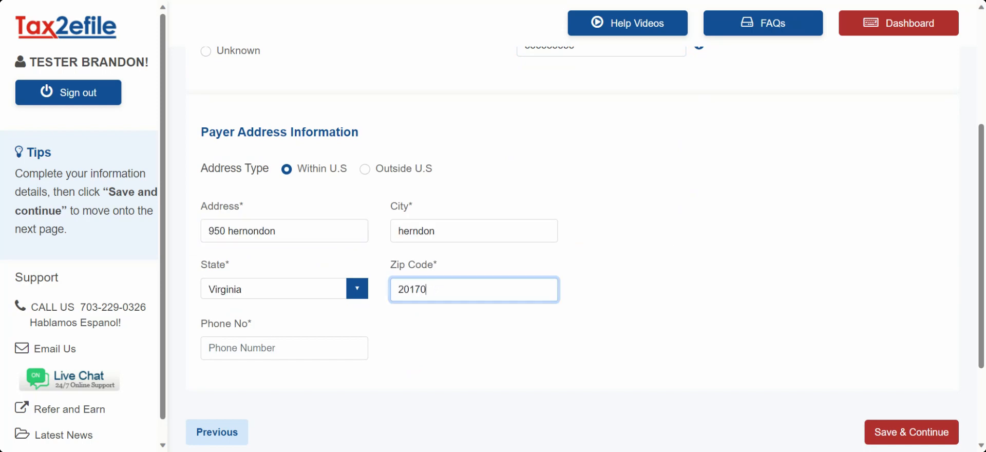
key("Tab")
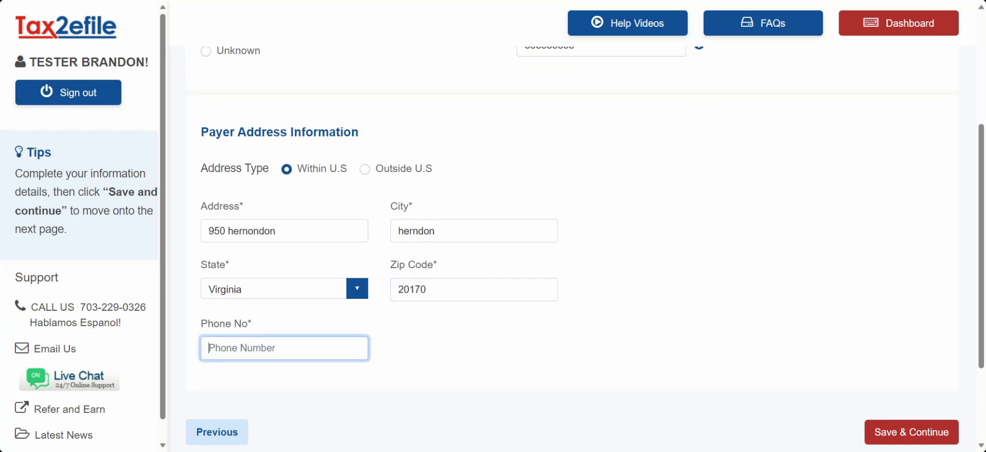
type("6666666666")
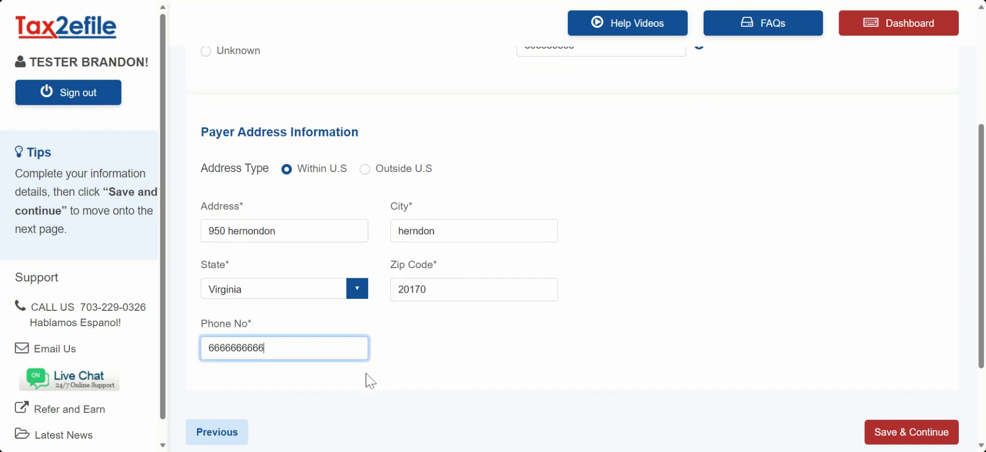
left_click(889, 436)
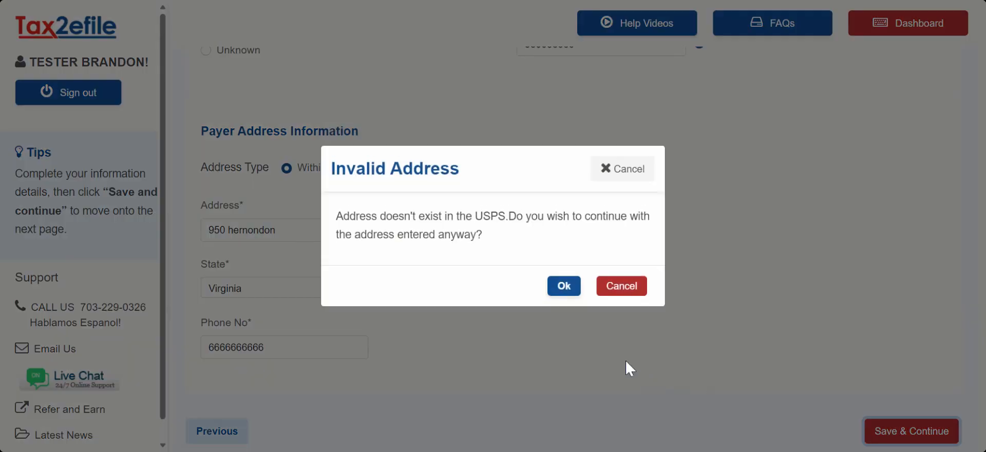
left_click(564, 286)
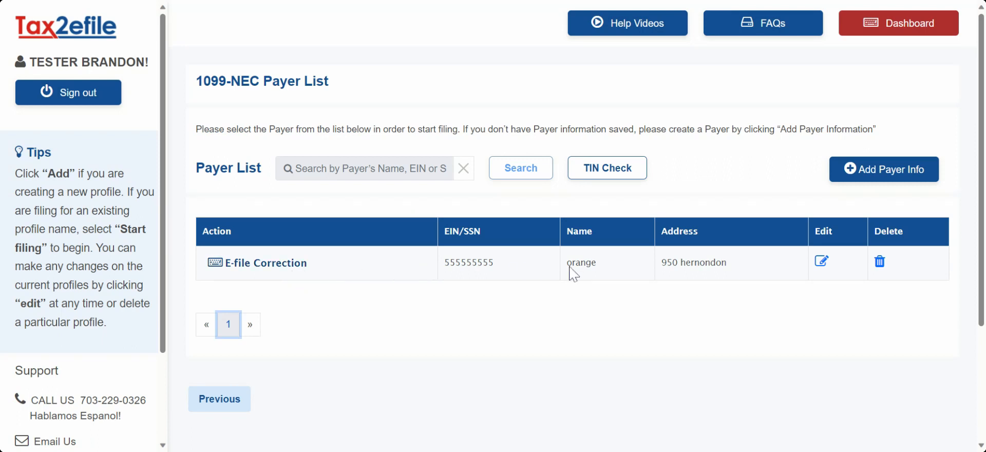
Step: Start an e-file correction for payer "orange" and add a recipient with business name "green orange" and its EIN
left_click(289, 270)
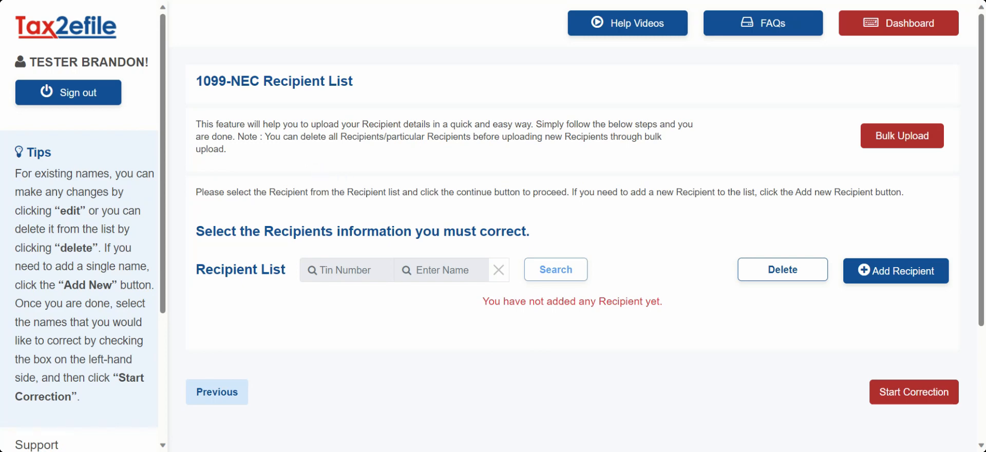
scroll(483, 190, "down", 1)
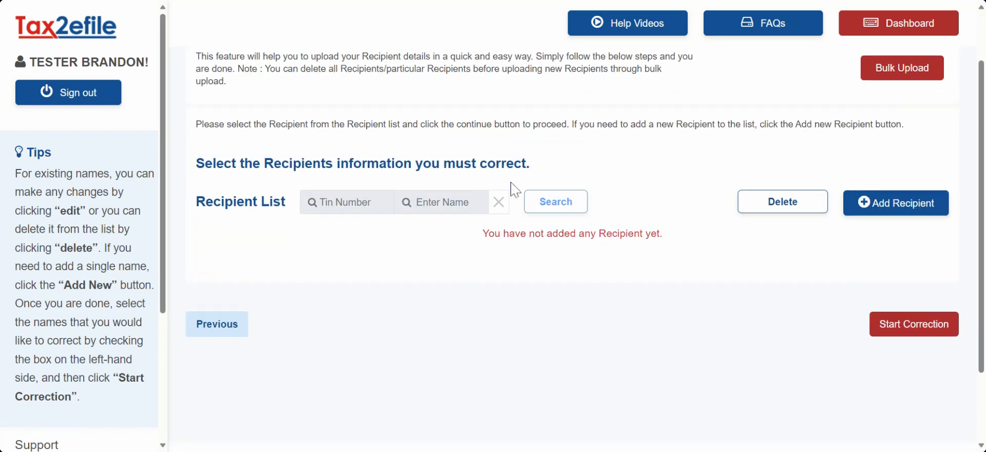
left_click(879, 205)
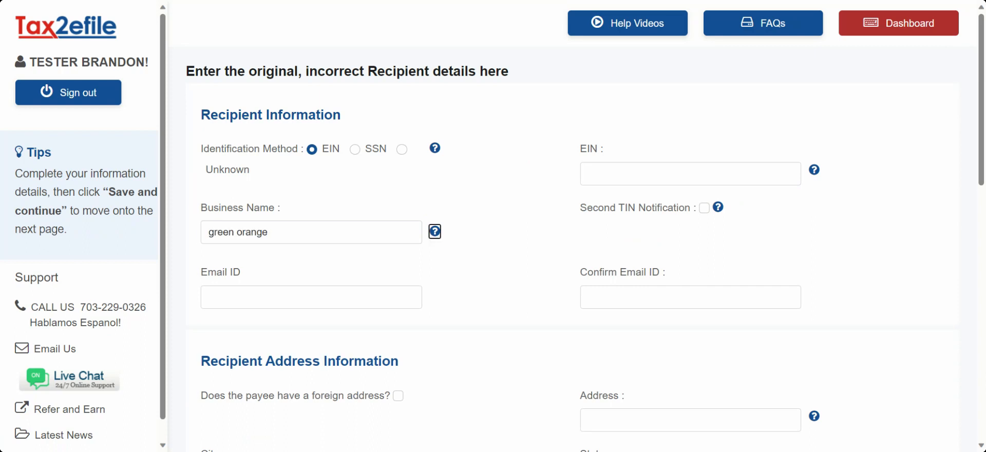
key("Tab")
left_click(619, 175)
type("555555555")
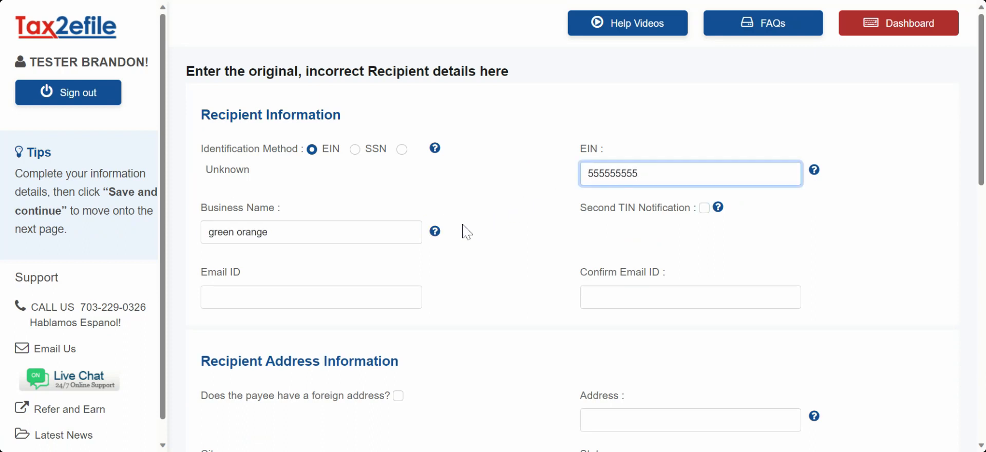
Step: Fill in the recipient's street address, city, state and zip code
scroll(448, 224, "down", 3)
scroll(392, 229, "down", 3)
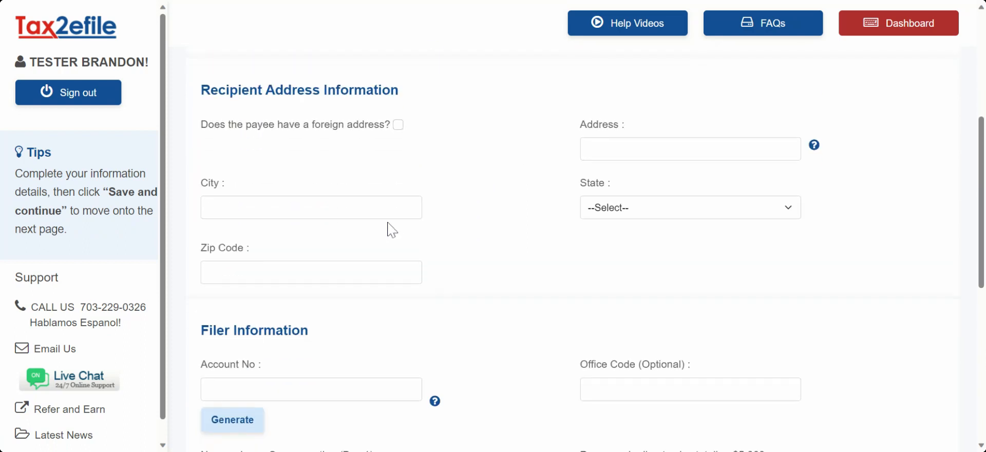
left_click(690, 149)
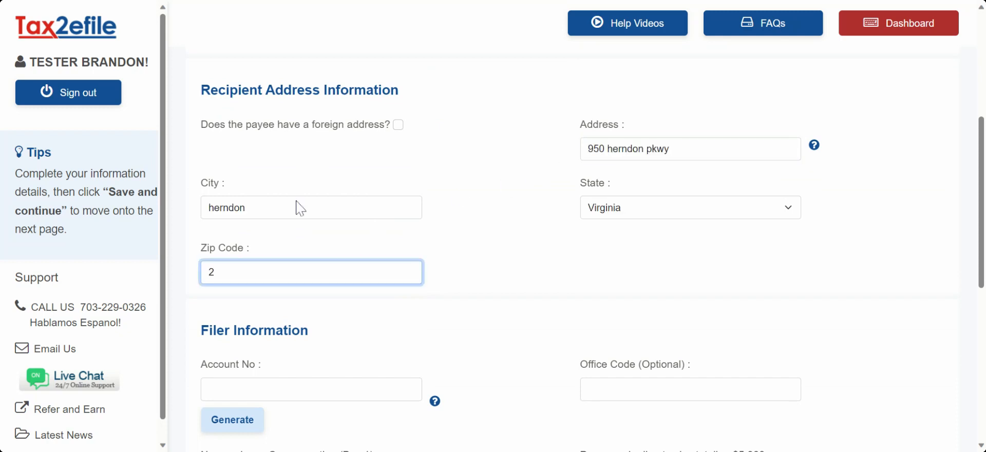
type("0170")
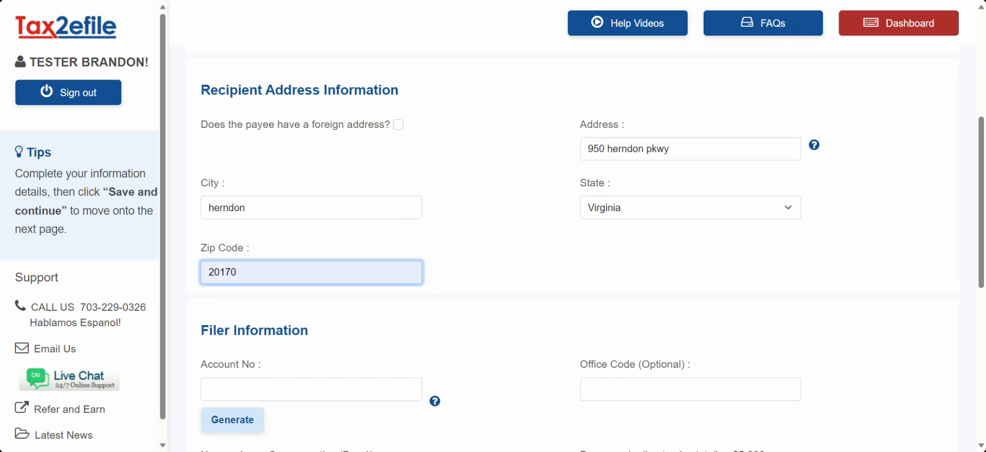
left_click(492, 215)
Step: Generate the recipient's account number, set Nonemployee Compensation (Box 1) to 7000, and save the recipient
scroll(401, 218, "down", 4)
left_click(247, 222)
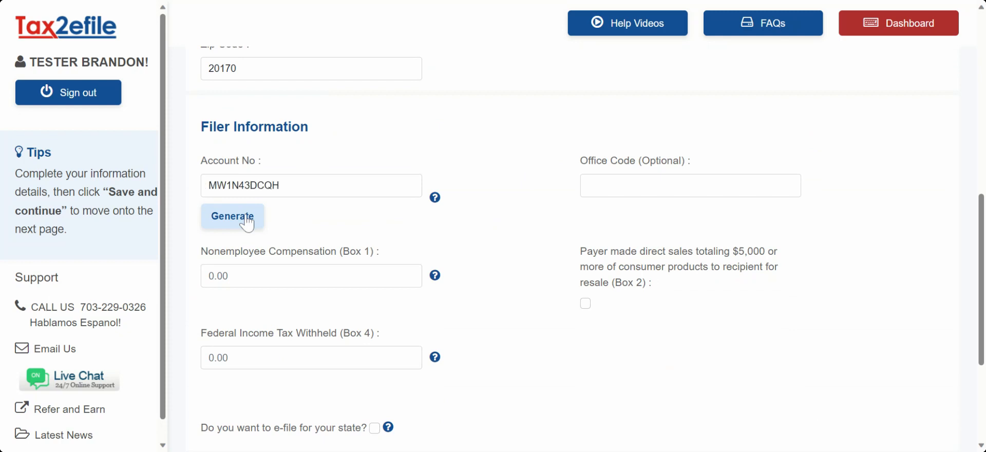
scroll(278, 211, "down", 2)
left_click(209, 208)
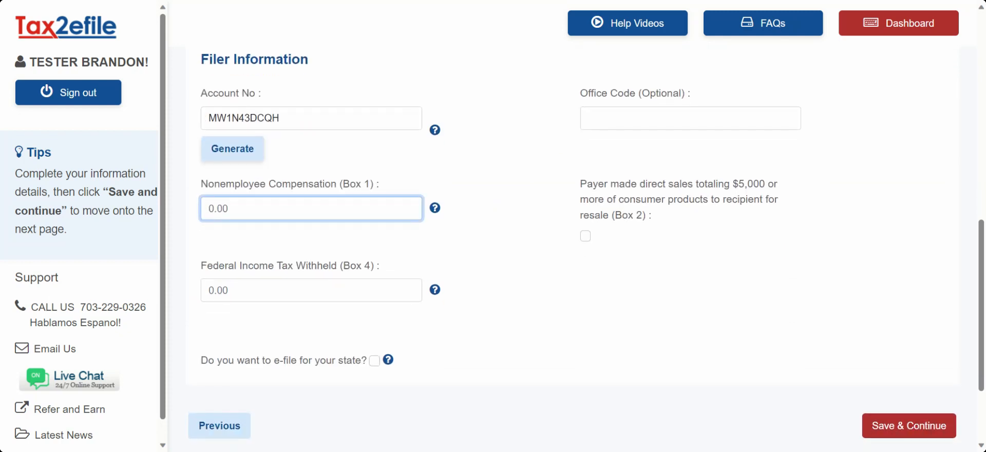
type("7000")
left_click(452, 187)
scroll(518, 189, "down", 2)
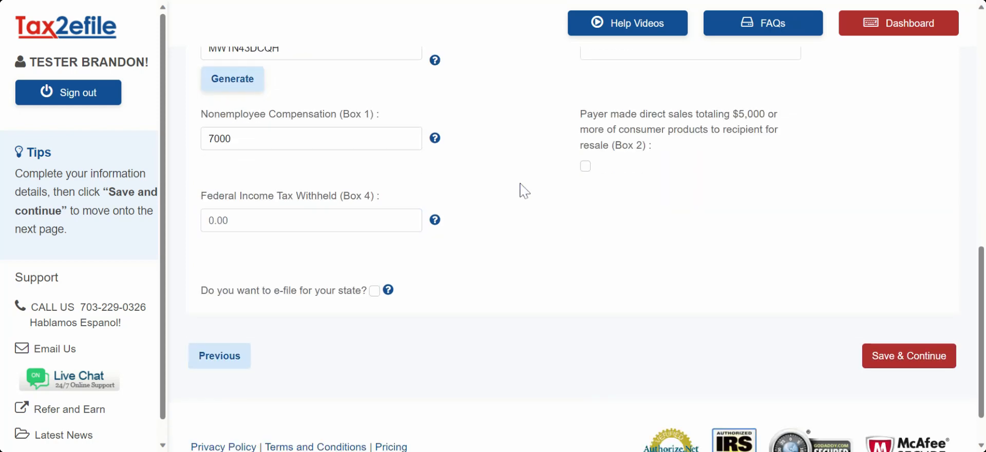
left_click(883, 307)
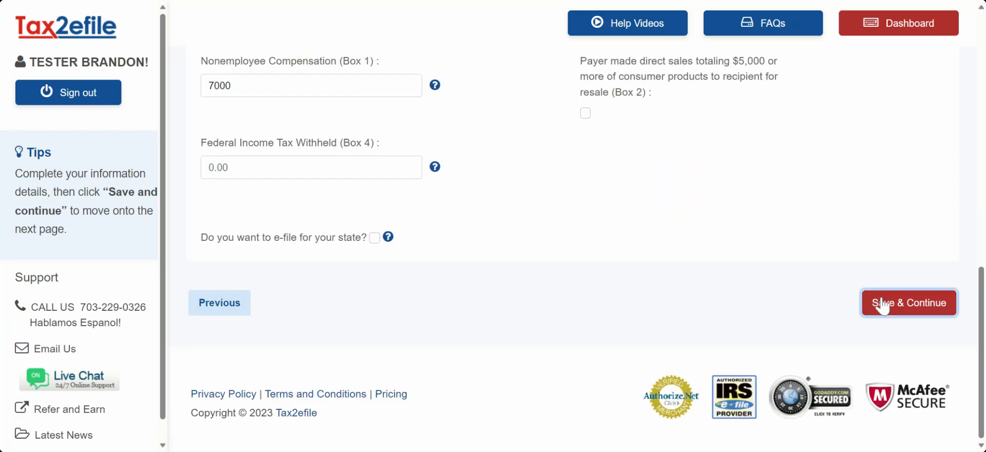
Step: Select the "green orange" recipient in the recipient list and start the correction
scroll(715, 275, "down", 3)
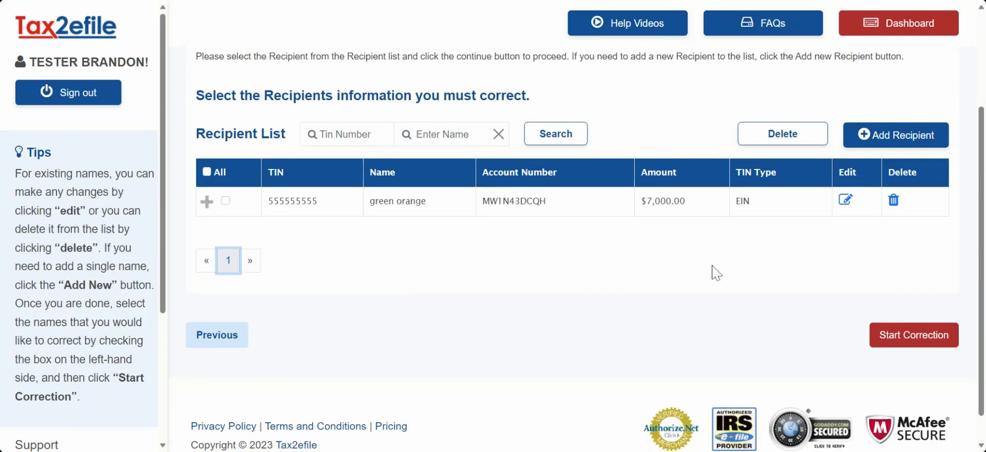
left_click(900, 336)
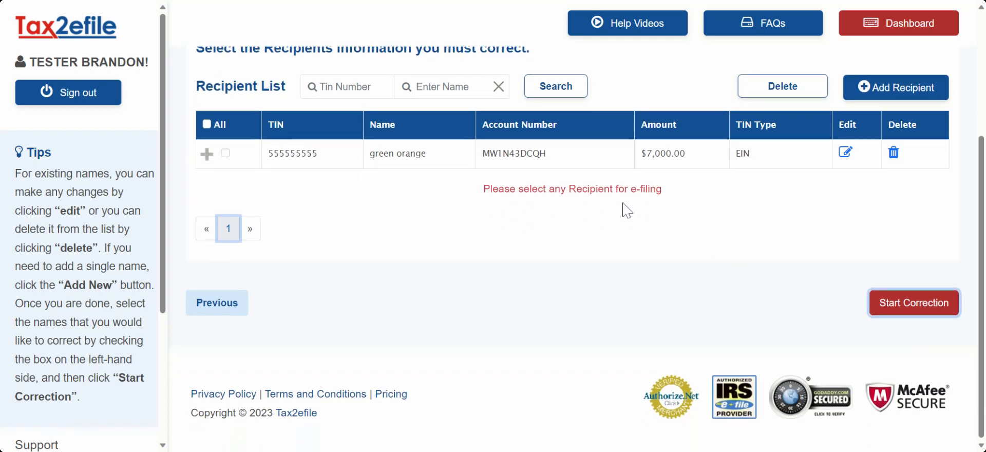
left_click(220, 154)
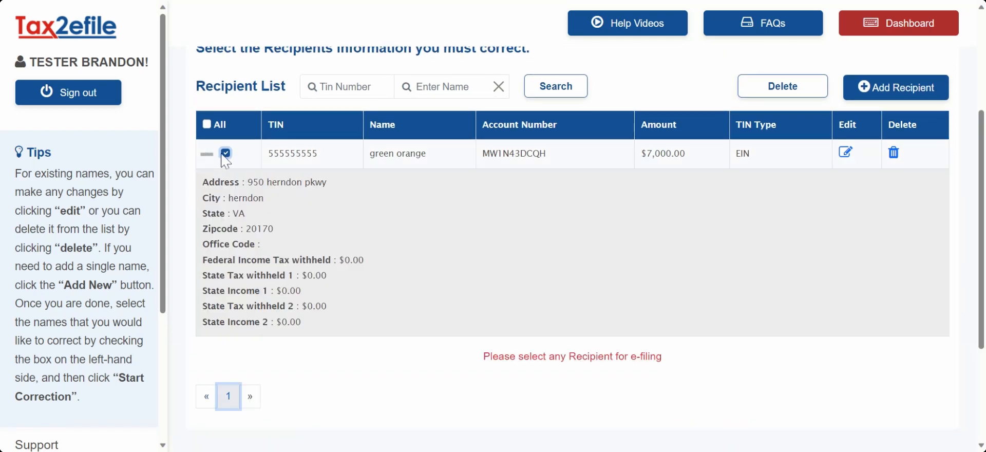
left_click(225, 155)
left_click(904, 304)
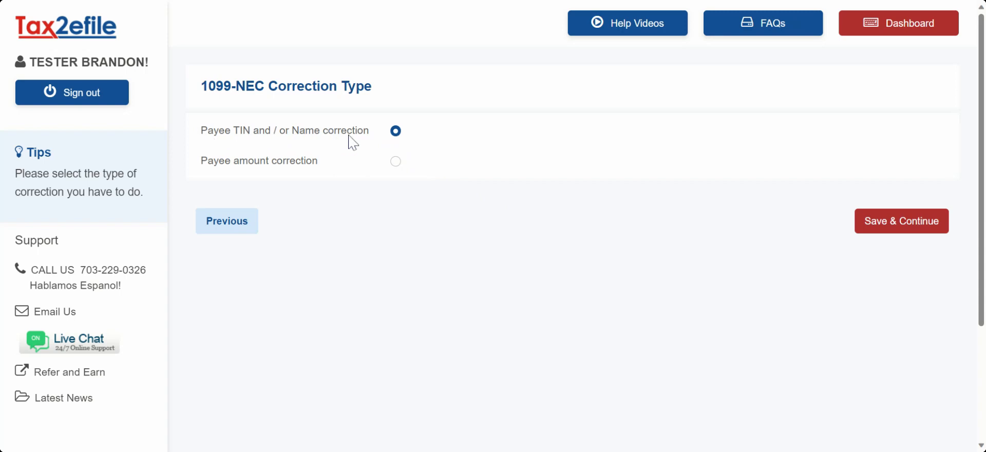
Step: Choose payee amount correction as the correction type and open the "green orange" recipient for editing
left_click(398, 163)
left_click(872, 226)
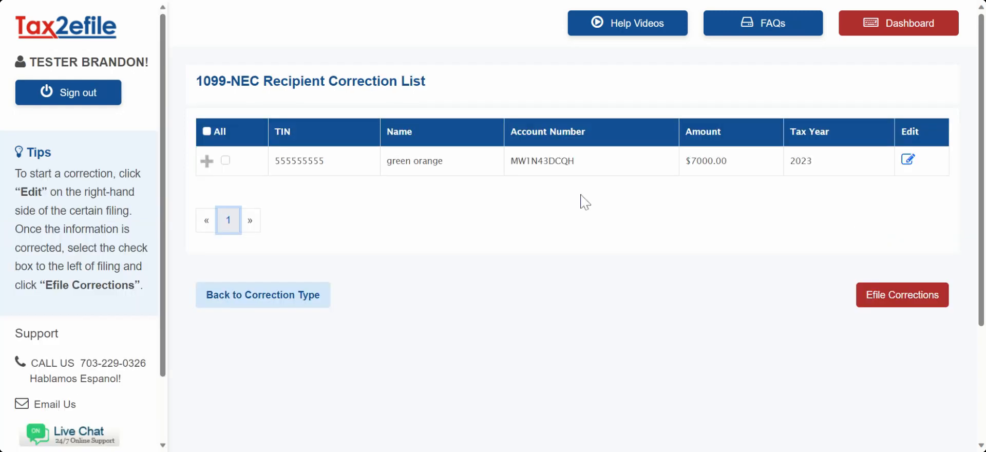
left_click(908, 160)
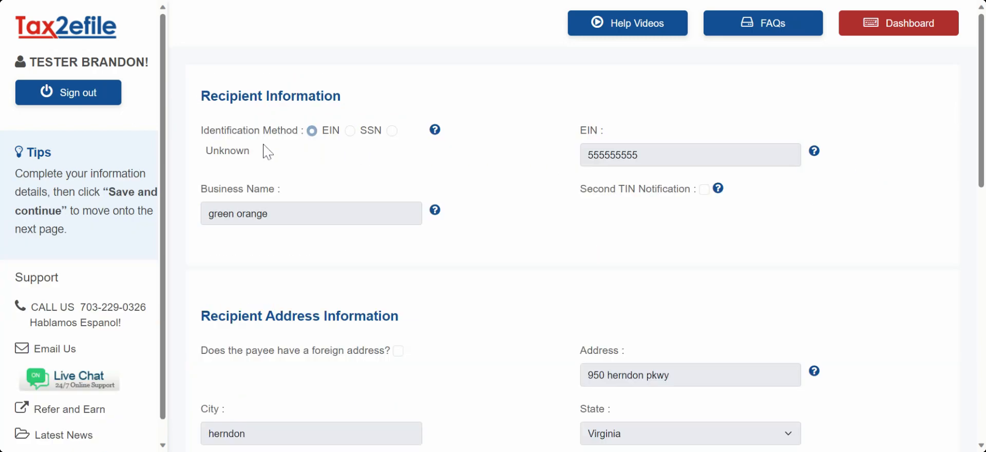
Step: Set the recipient's Nonemployee Compensation (Box 1) to 4000.00 and save the correction
scroll(449, 245, "down", 4)
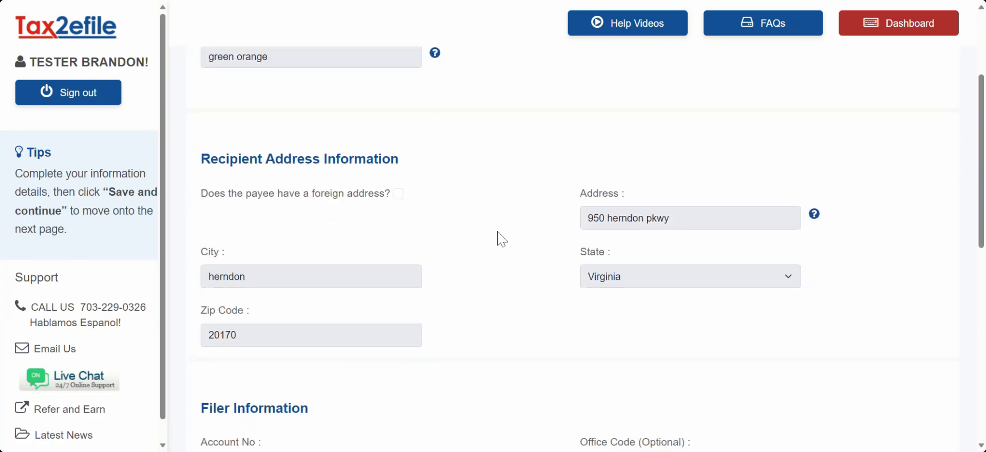
scroll(455, 241, "down", 4)
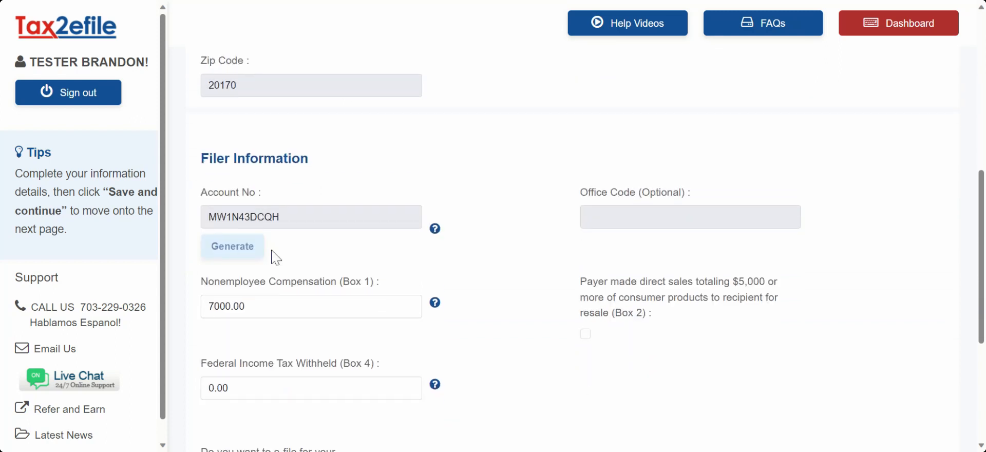
scroll(272, 251, "down", 1)
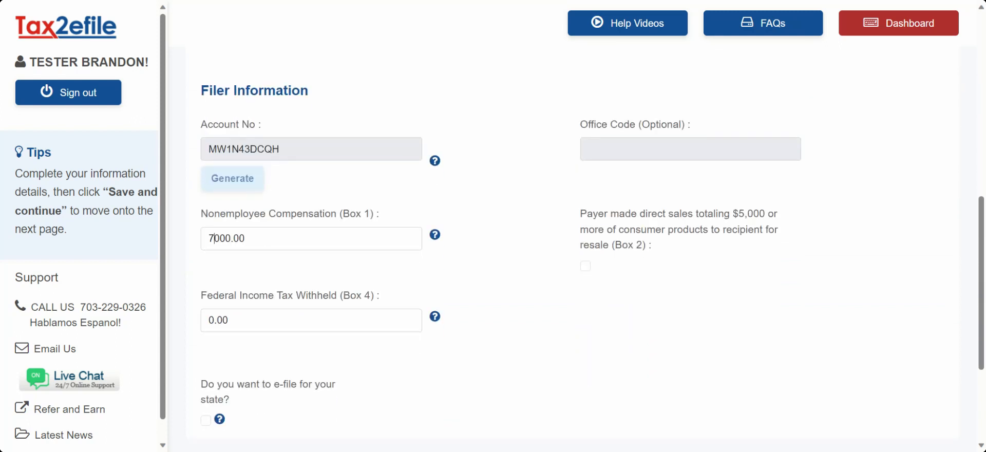
left_click(215, 237)
key("BackSpace")
type("4")
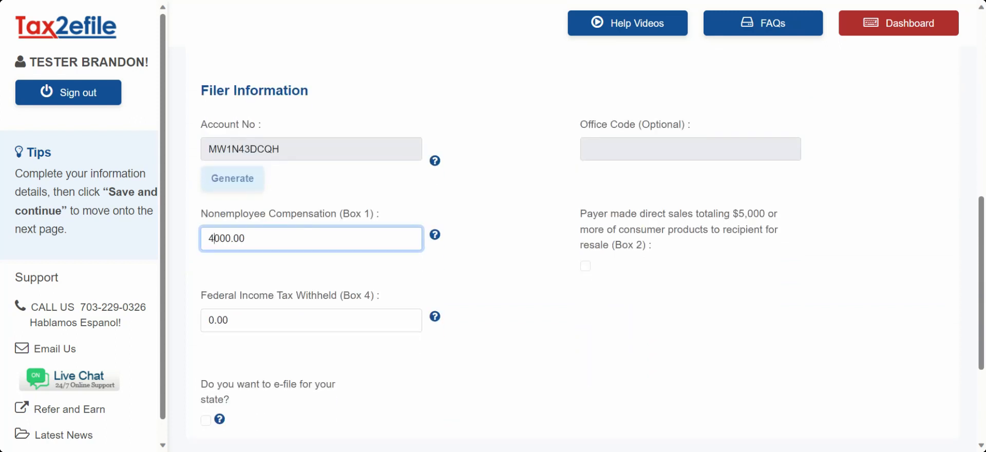
left_click(509, 218)
scroll(668, 246, "down", 3)
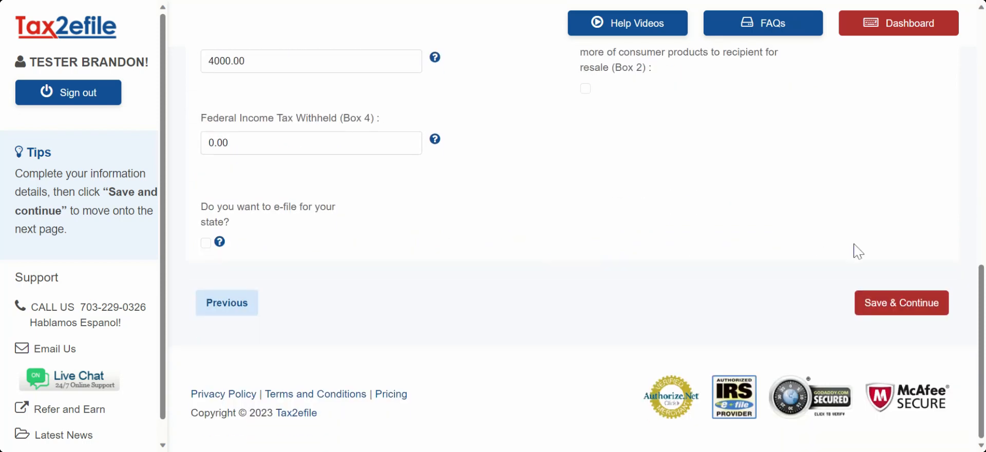
left_click(889, 308)
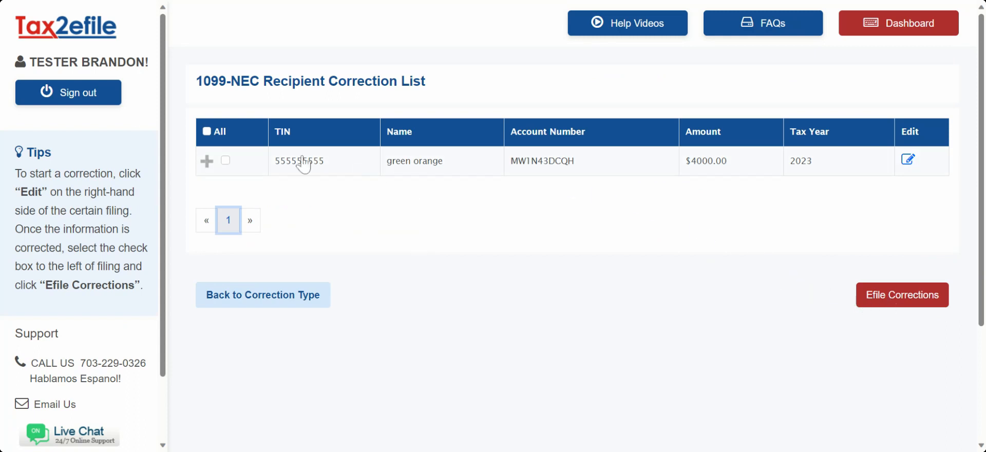
Step: Select the corrected "green orange" filing in the correction list and proceed to e-file it
left_click(215, 162)
left_click(220, 163)
left_click(225, 160)
left_click(919, 302)
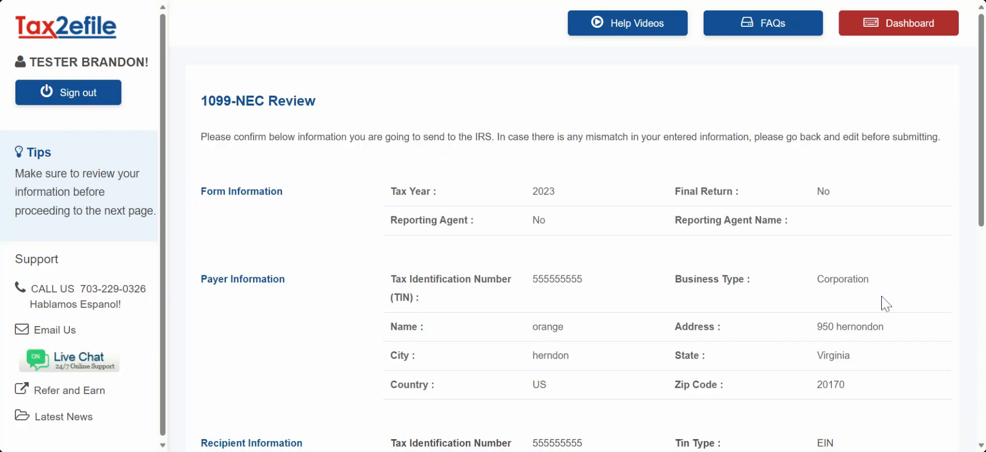
Step: Review the form, payer and recipient information in the 1099-NEC summary and continue to payment
scroll(440, 217, "down", 5)
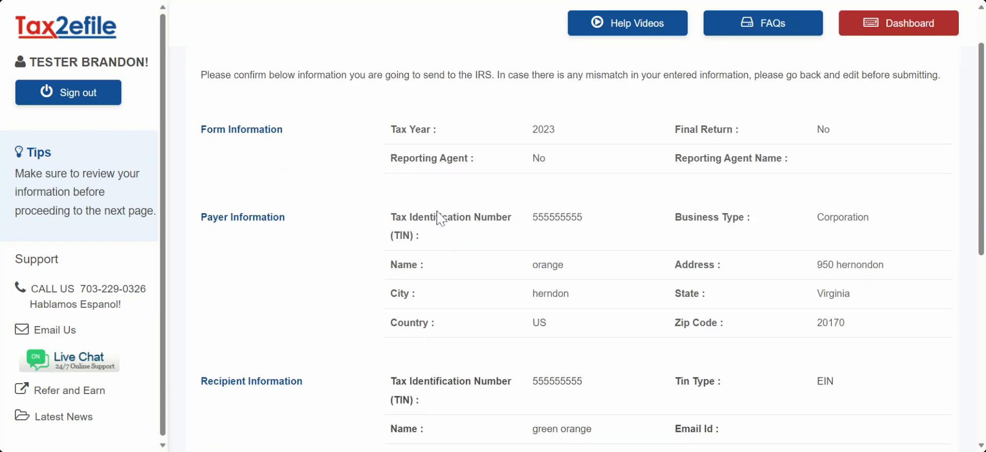
scroll(441, 216, "down", 4)
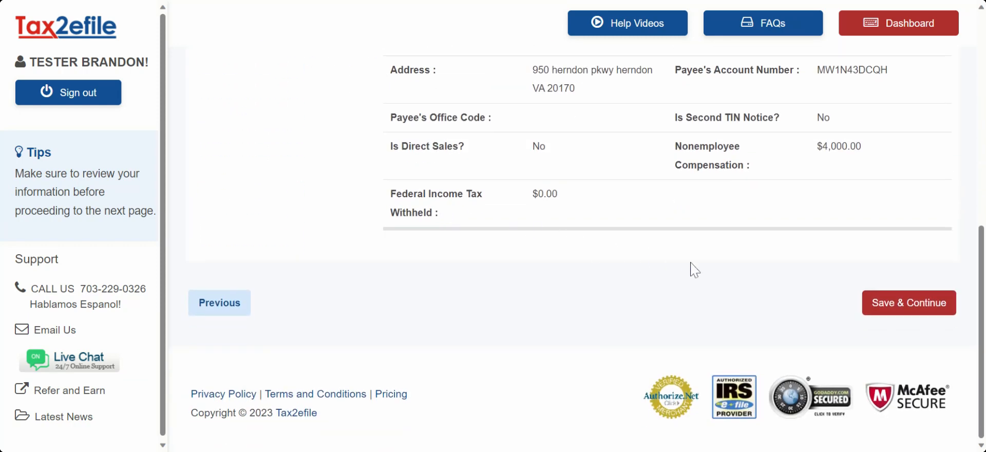
left_click(879, 309)
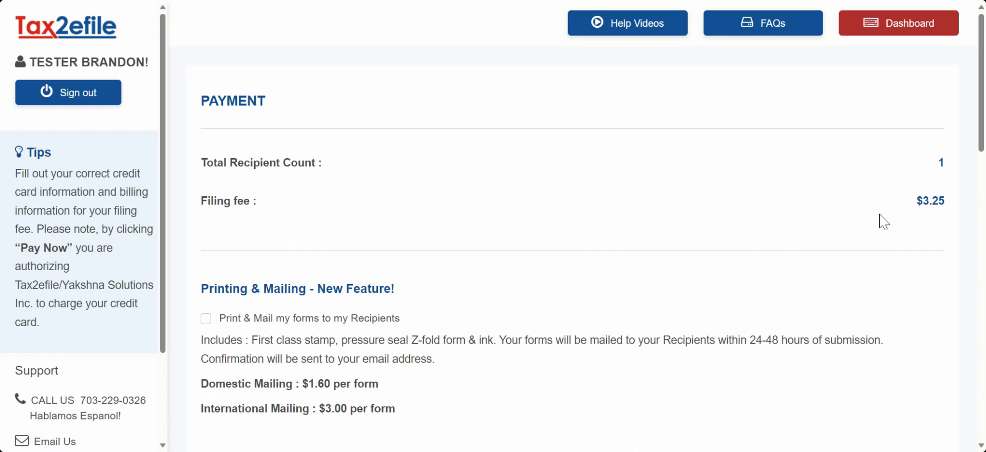
Step: Check the filing fee and add the service that prints and mails the forms to the recipients
scroll(456, 237, "down", 3)
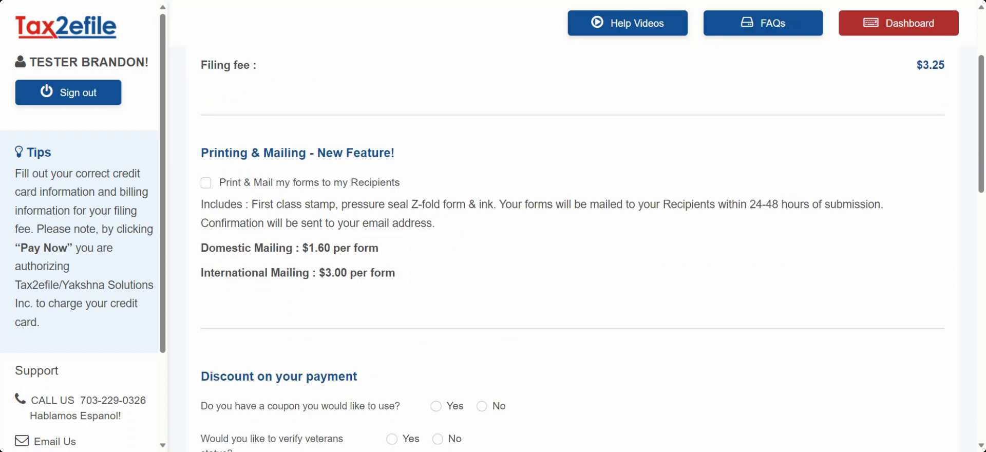
scroll(572, 246, "up", 3)
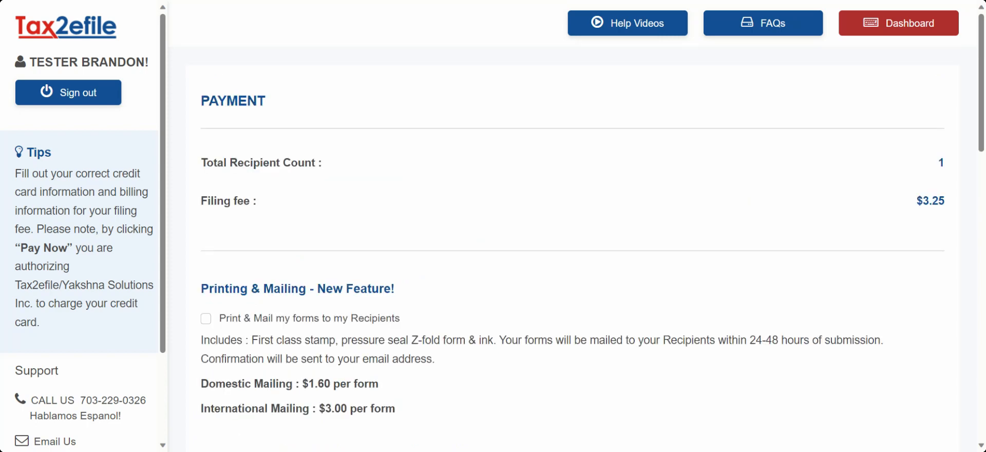
scroll(391, 191, "down", 3)
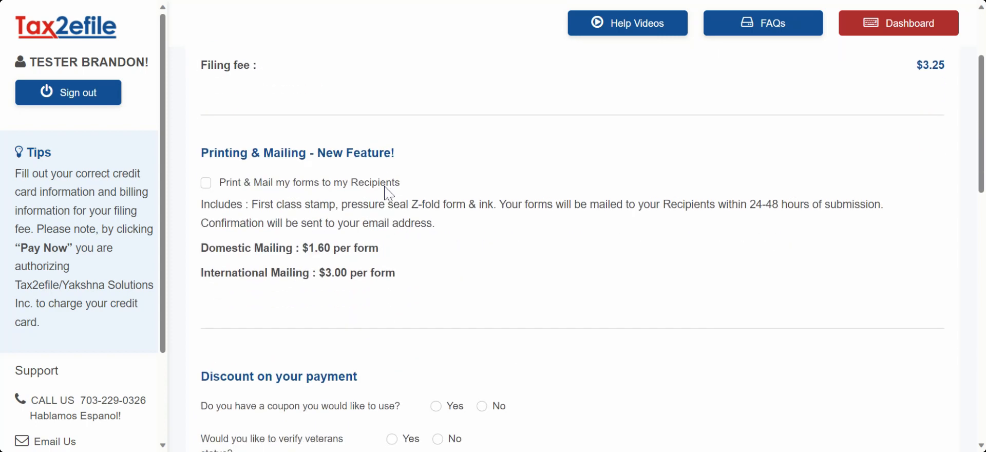
left_click(206, 183)
Step: Fill in the cardholder name, Visa card number and CVV, and set the card's expiry to Jan 2024
scroll(440, 180, "down", 5)
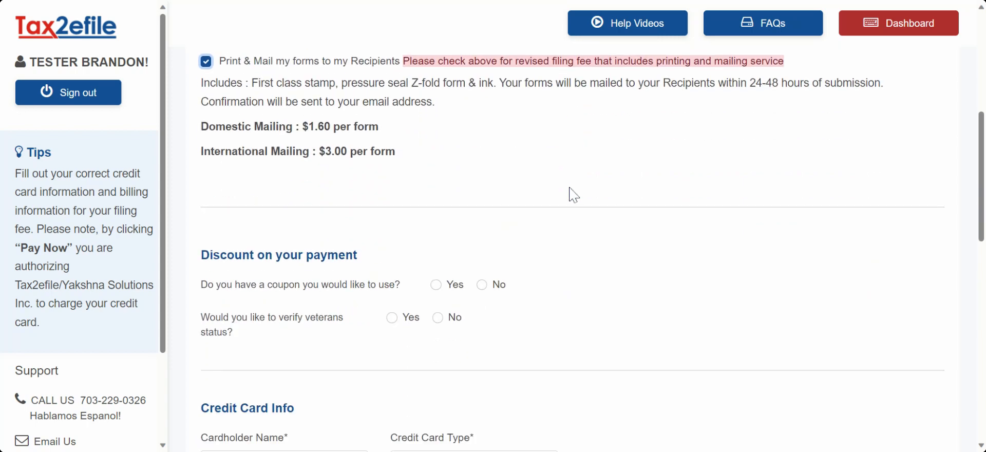
scroll(574, 195, "down", 3)
scroll(456, 215, "down", 2)
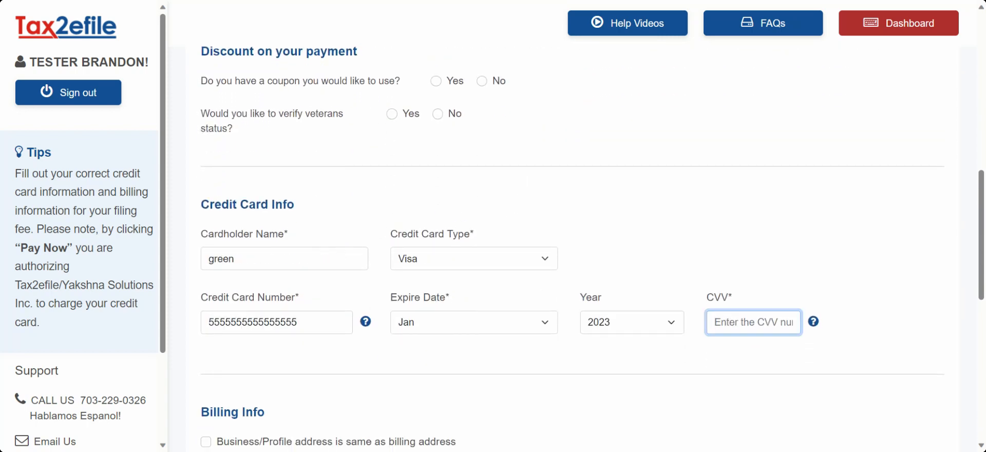
type("555")
left_click(663, 321)
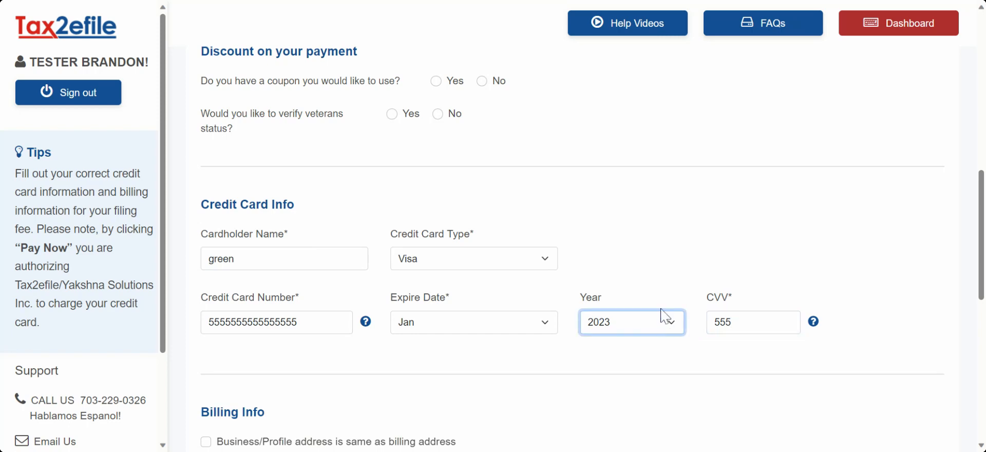
left_click(633, 193)
left_click(702, 222)
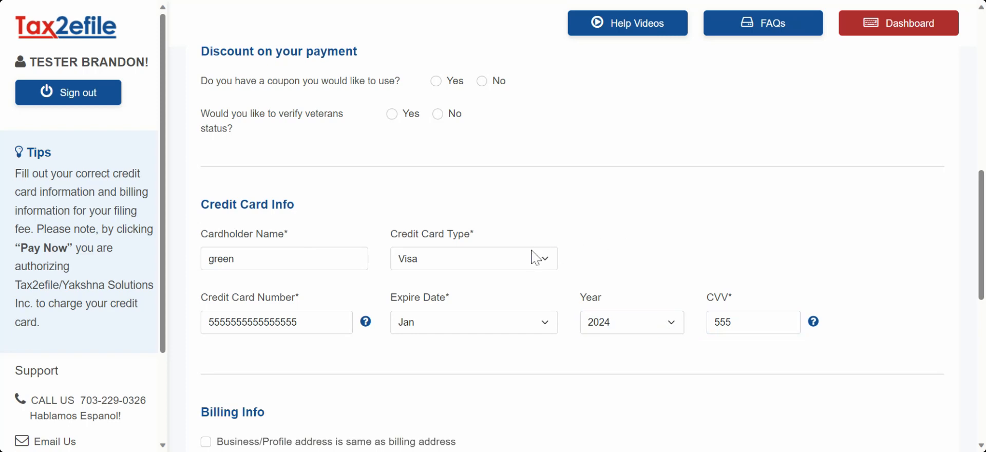
Step: Use the business/profile address as the billing address, then accept the terms and conditions and submit the payment
scroll(442, 260, "down", 6)
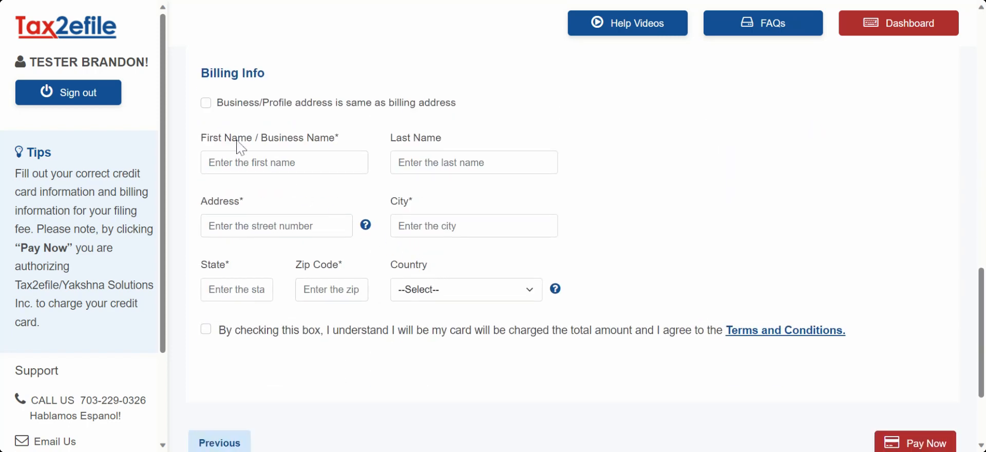
left_click(207, 103)
scroll(548, 171, "down", 3)
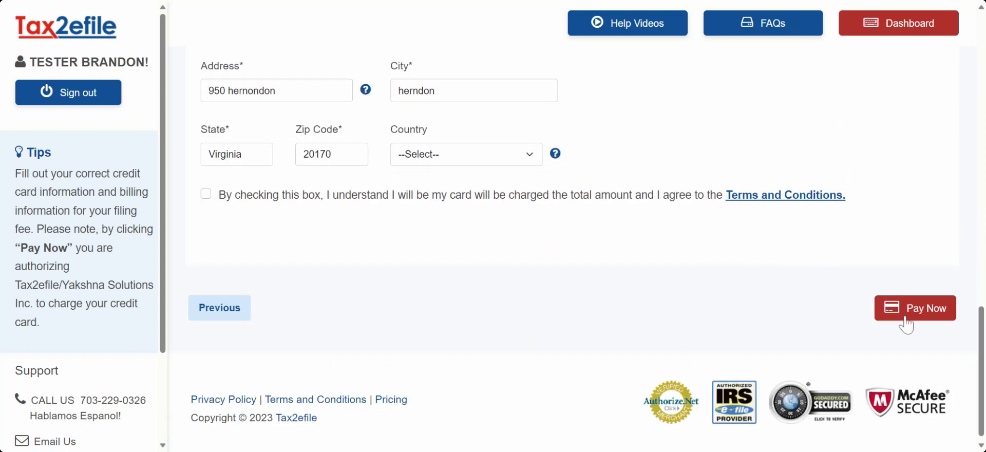
left_click(206, 195)
left_click(917, 310)
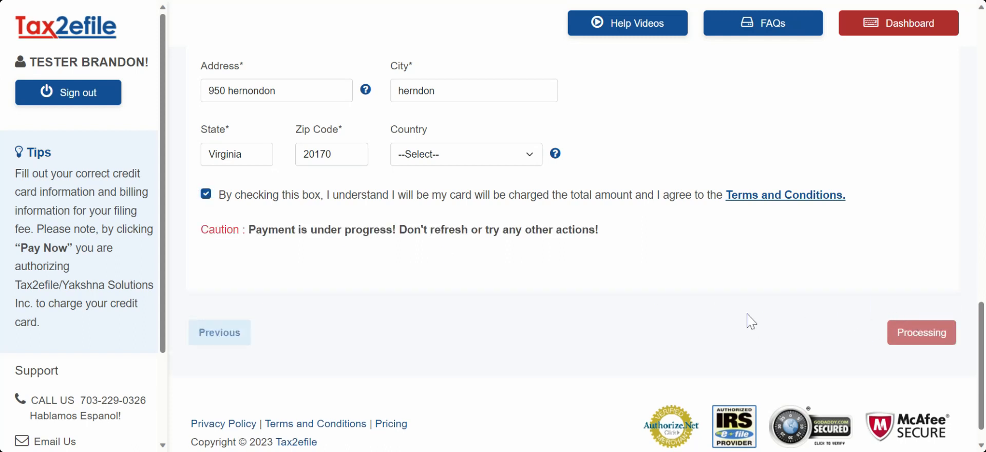
left_click(882, 218)
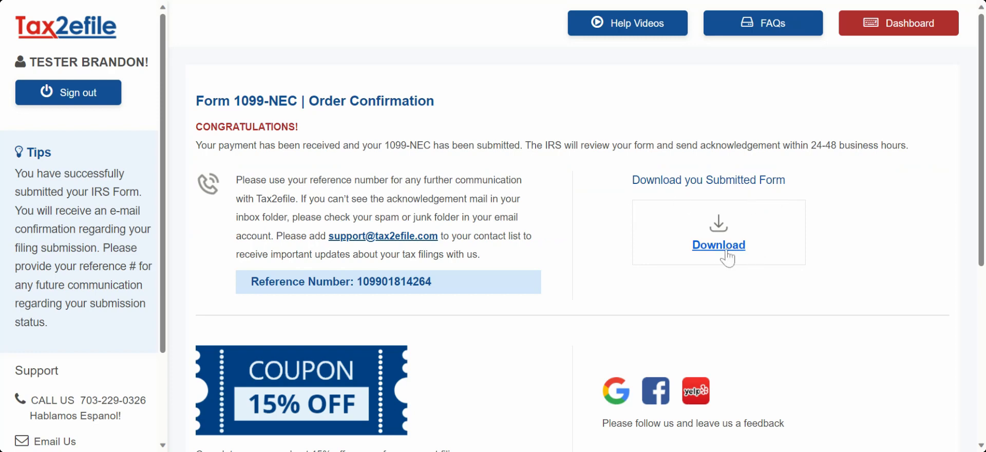
scroll(565, 233, "down", 4)
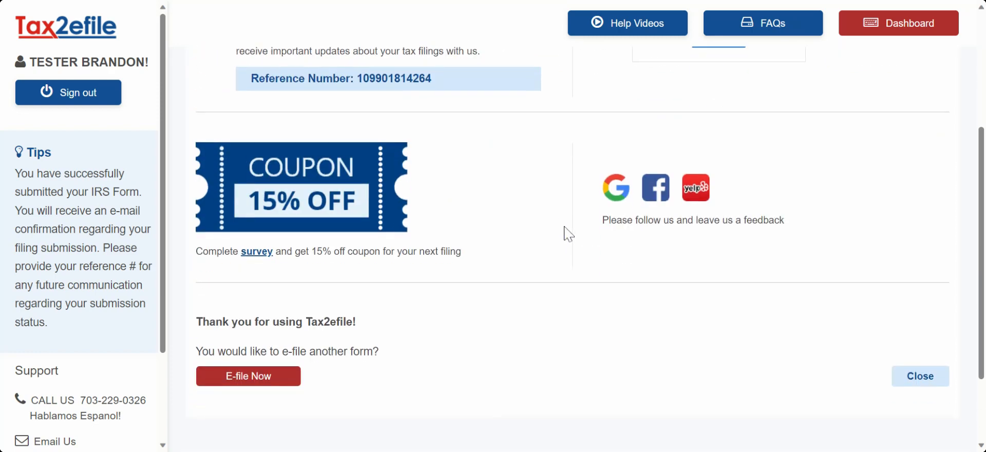